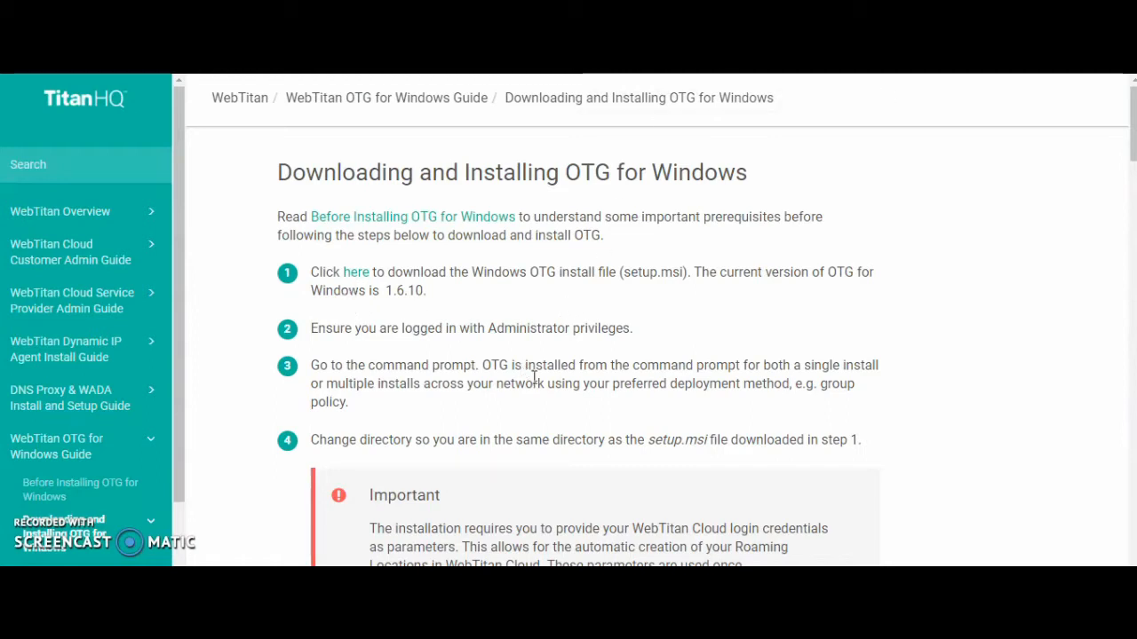
Step: Review the OTG for Windows install guide's sample setup.msi command, required parameters, and optional LOCATION_NAME_SUFFIX and BYPASS_IPS parameters
left_click_drag(1133, 138, 1132, 190)
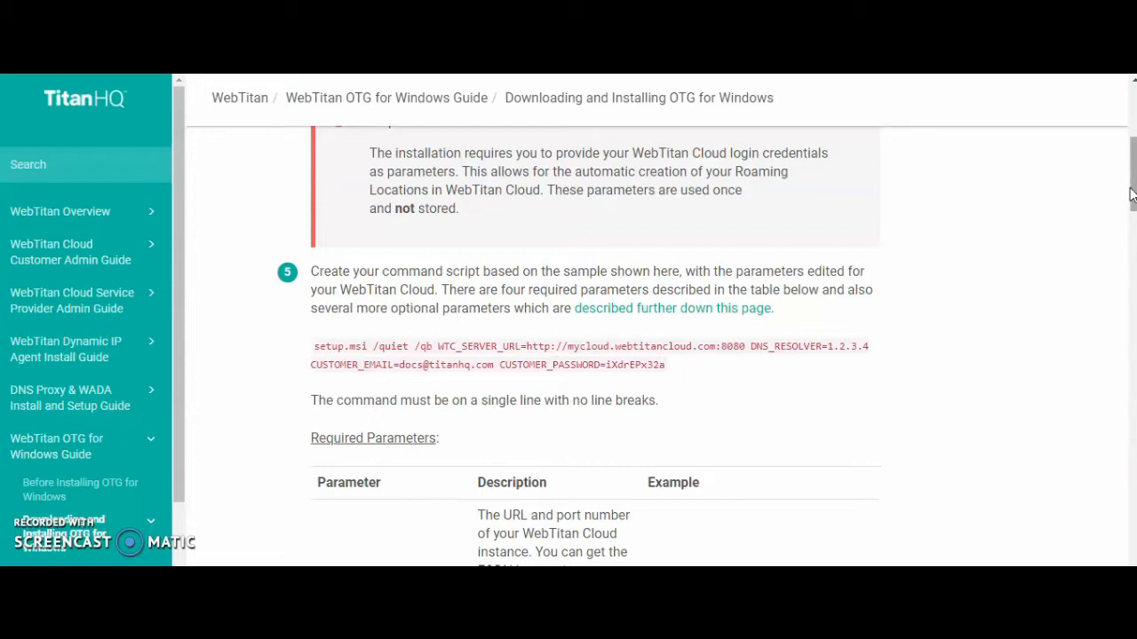
left_click_drag(1132, 195, 1134, 437)
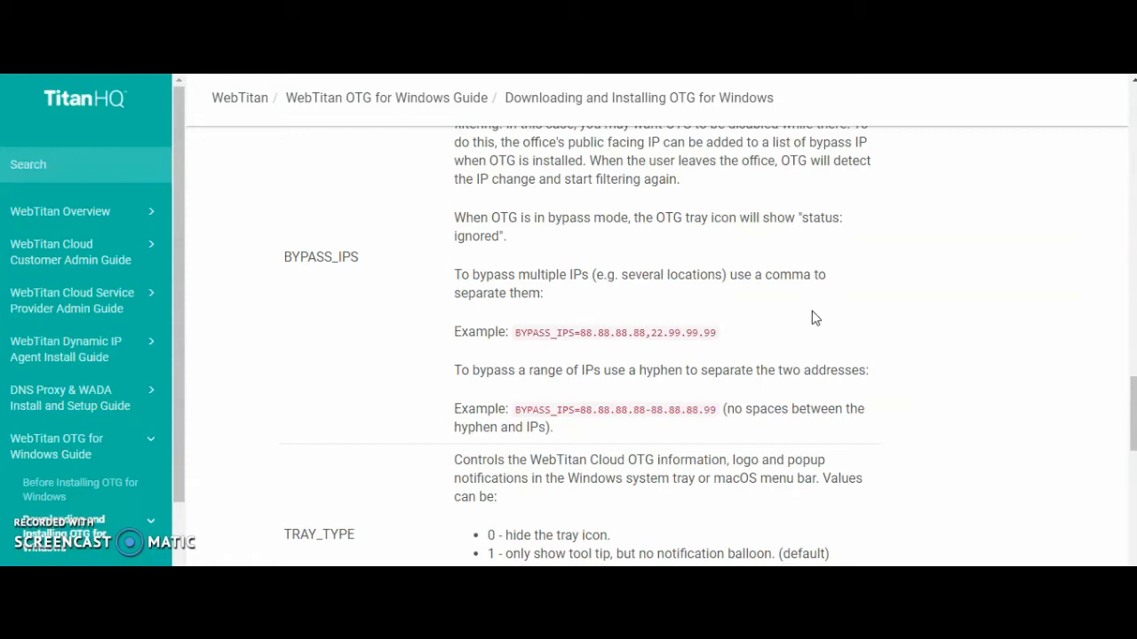
left_click_drag(1132, 425, 1132, 387)
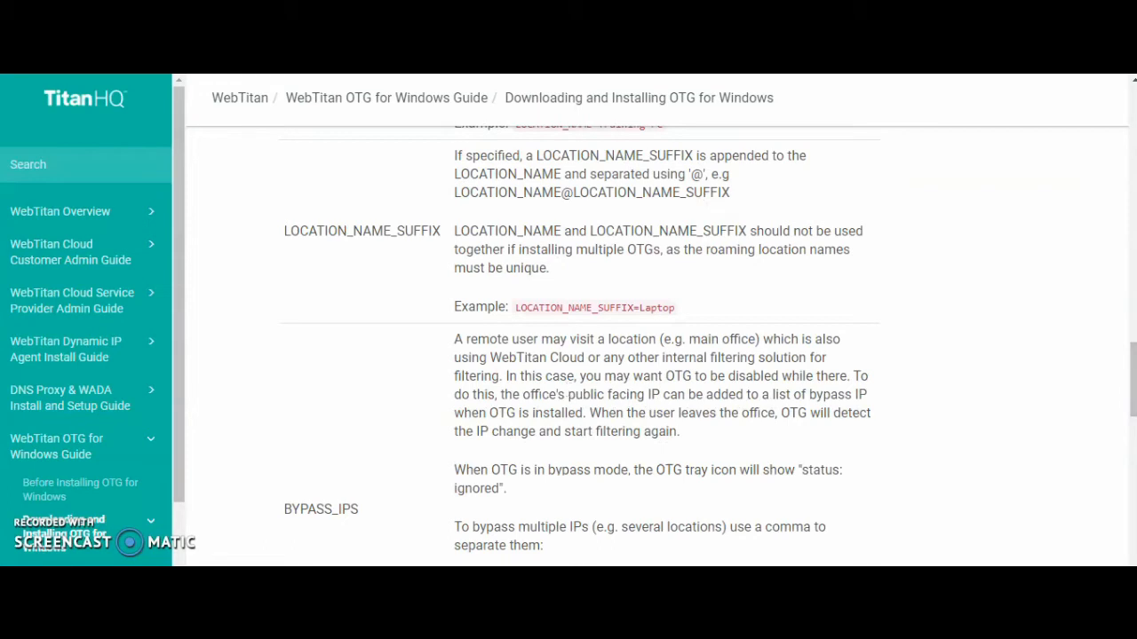
Step: Open the Windows Command Prompt and change the directory to Downloads
key("super")
key("super")
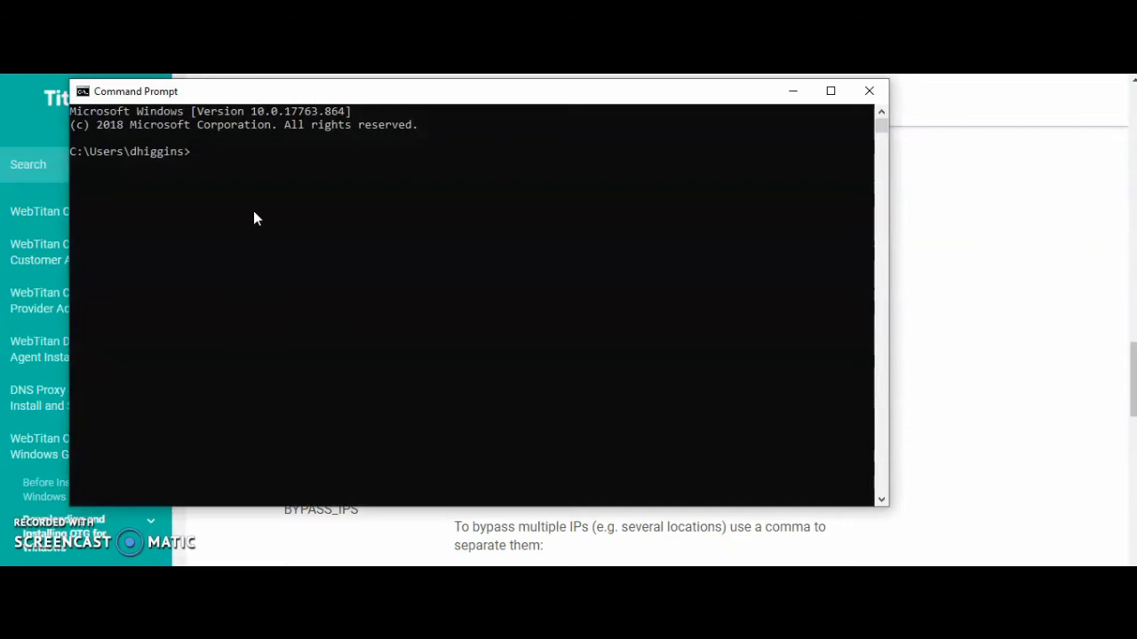
left_click(254, 212)
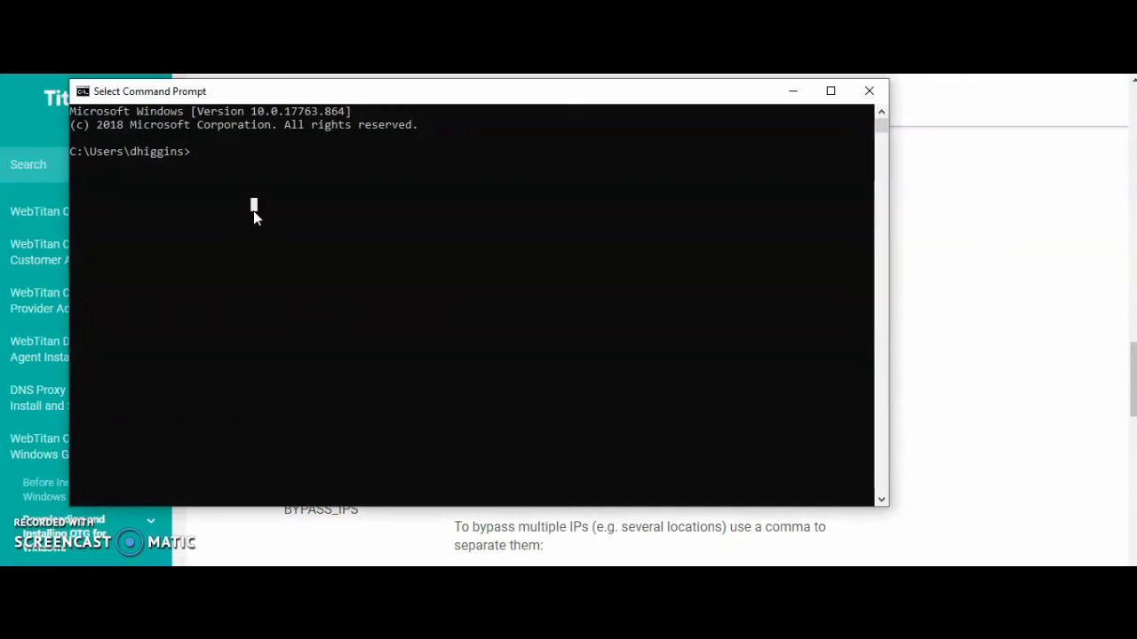
type("cd Do")
key("Tab")
key("BackSpace")
key("BackSpace")
key("BackSpace")
key("BackSpace")
key("BackSpace")
key("BackSpace")
key("BackSpace")
type("w")
key("Tab")
key("Return")
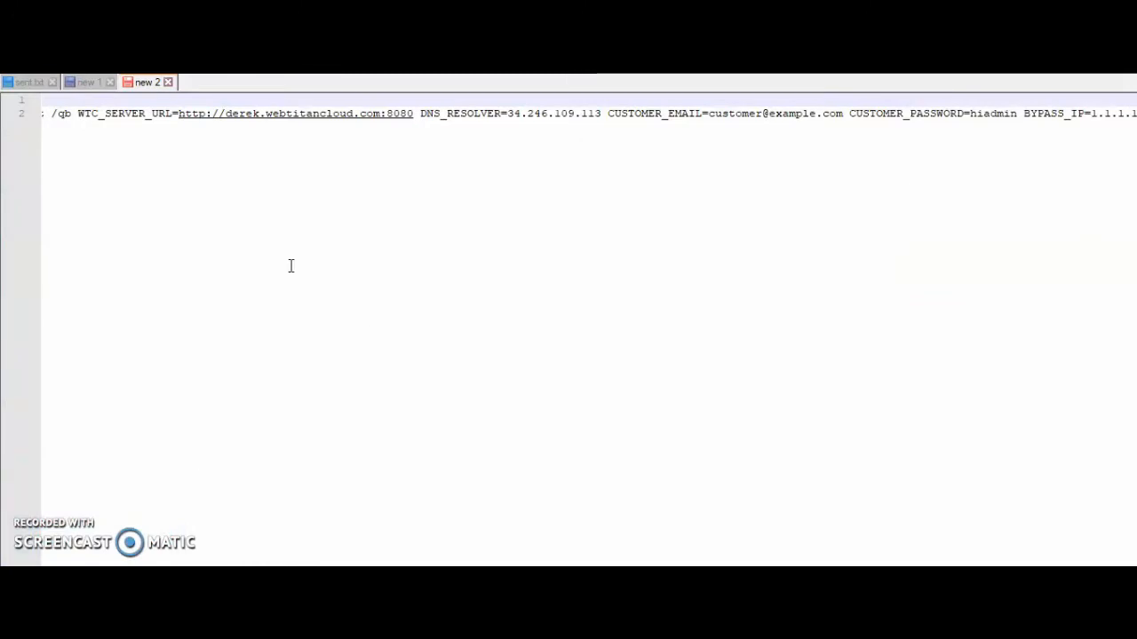
Step: Check the prepared setup.msi install command in the text editor's "new 2" file and copy the whole line
scroll(568, 329, "left", 2)
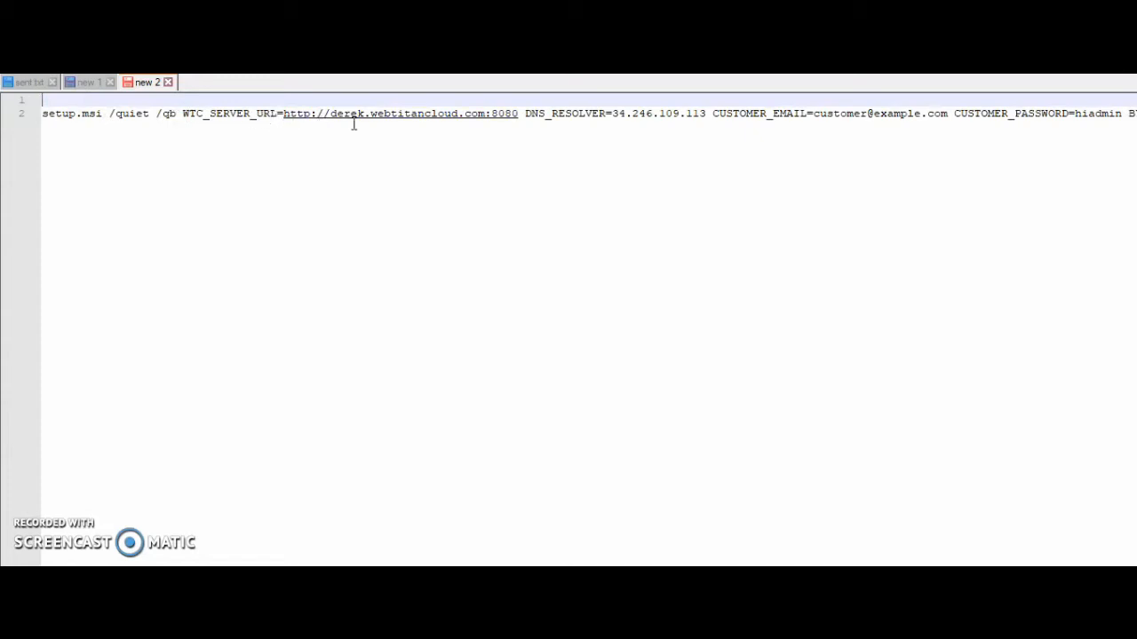
scroll(569, 329, "right", 1)
scroll(541, 275, "right", 2)
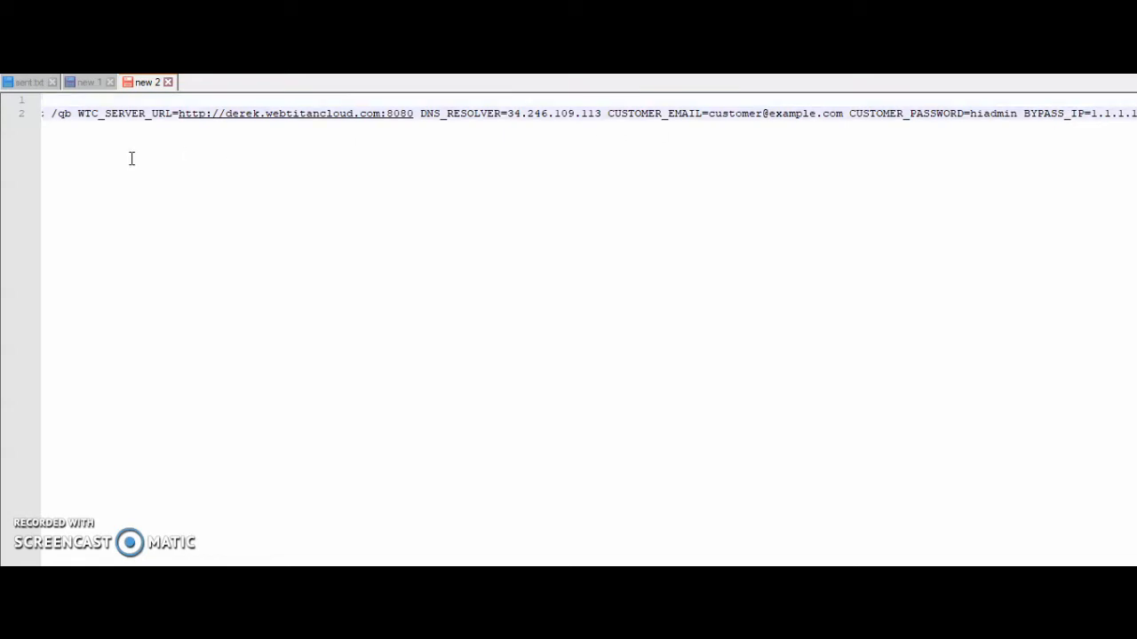
left_click(29, 115)
key("cmd+c")
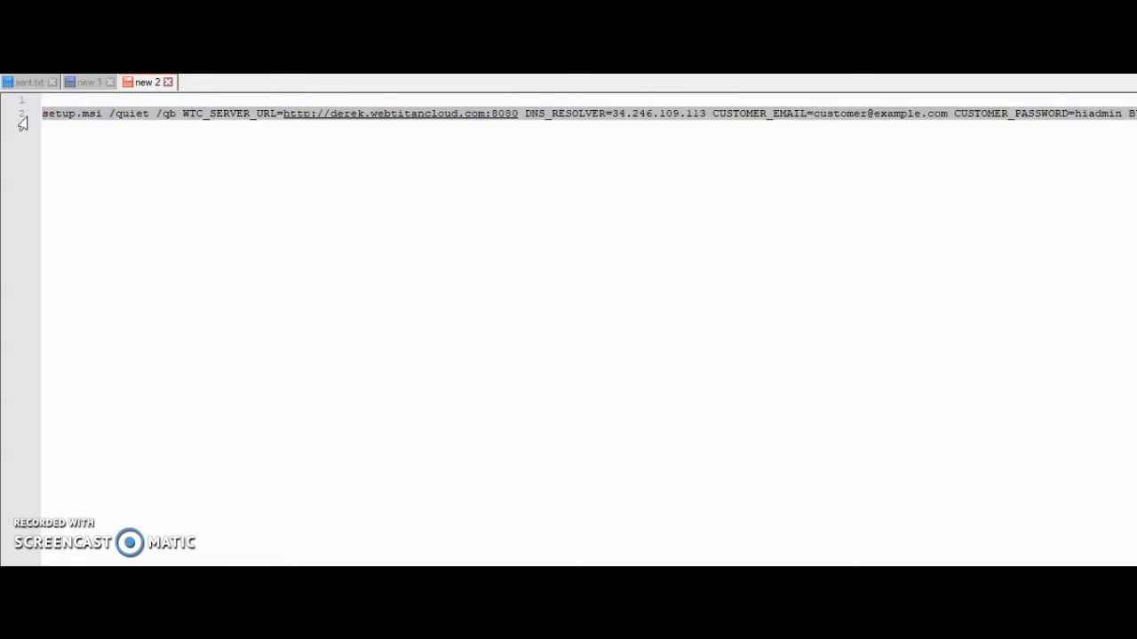
left_click(620, 577)
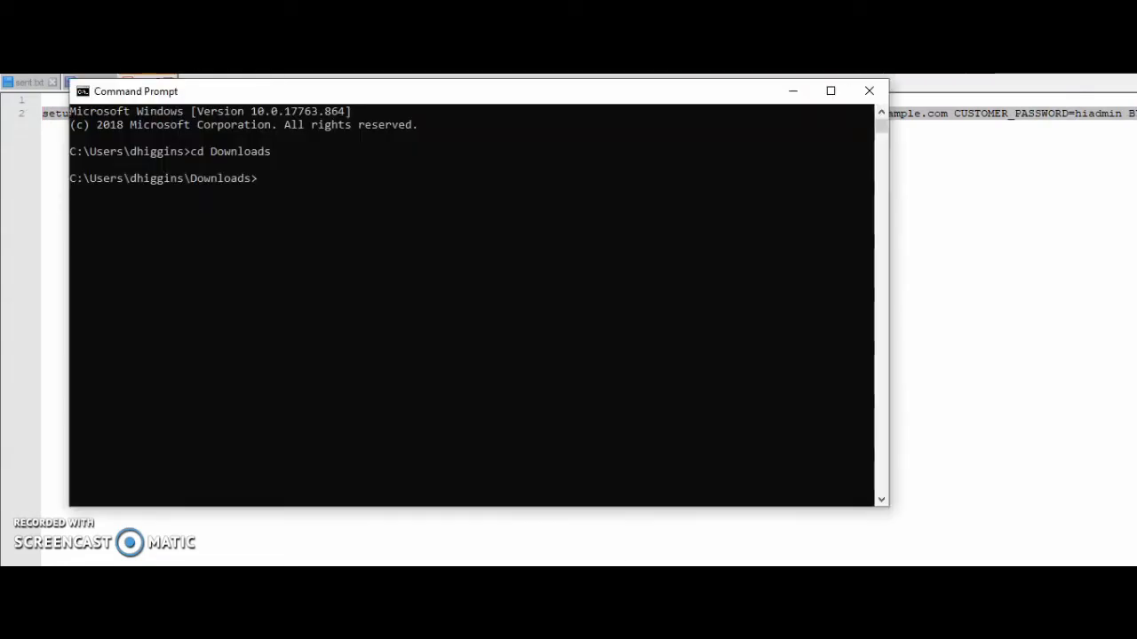
left_click(330, 224)
left_click(793, 91)
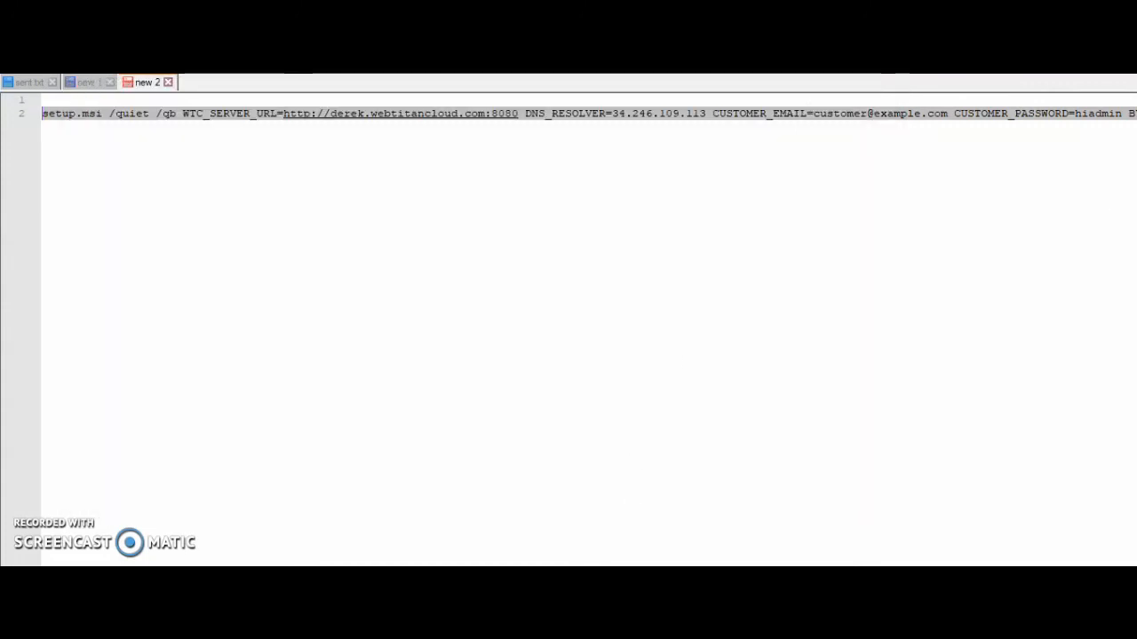
Step: Run the copied setup.msi /quiet /qb command with DNS_RESOLVER=34.246.109.113, BYPASS_IP=1.1.1.1, customer e-mail and account password in Command Prompt, allowing it past SmartScreen
left_click(577, 582)
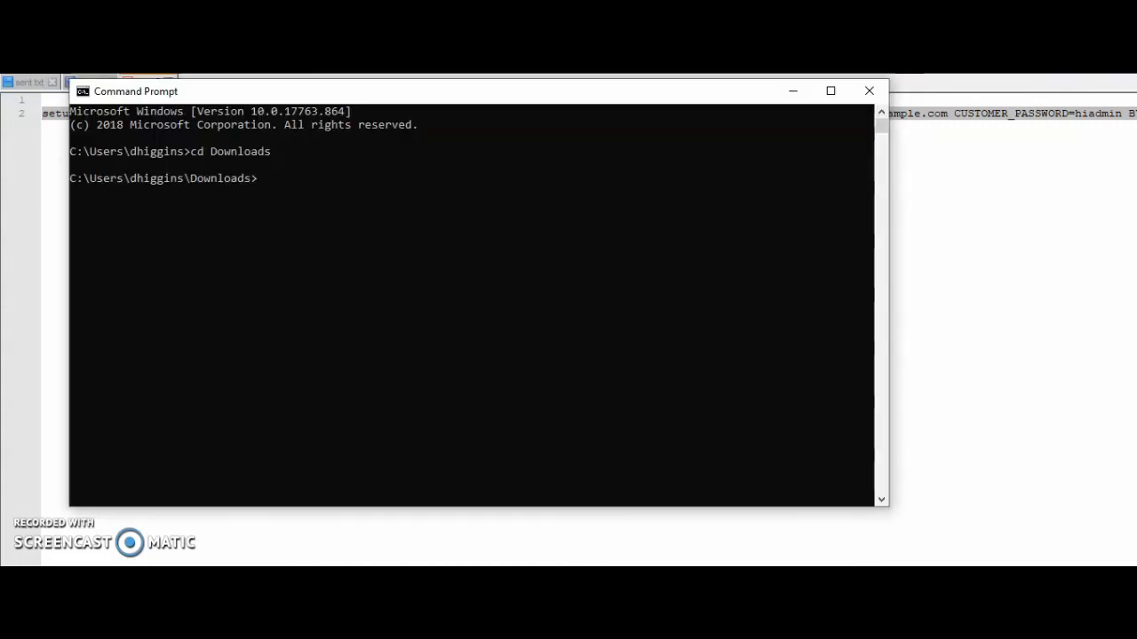
right_click(500, 319)
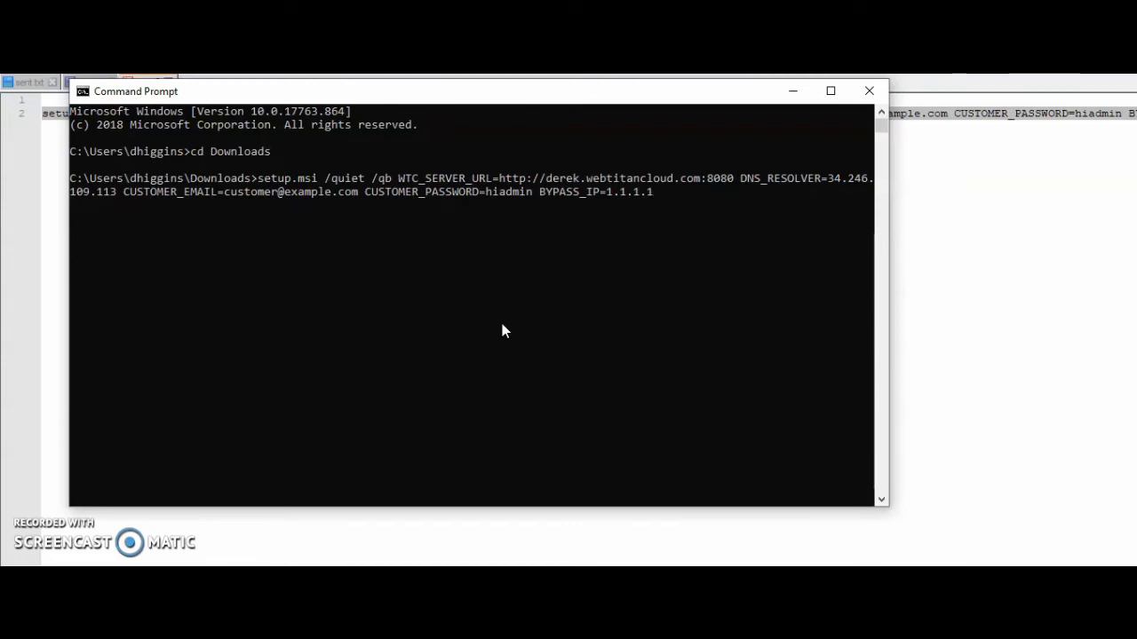
key("Return")
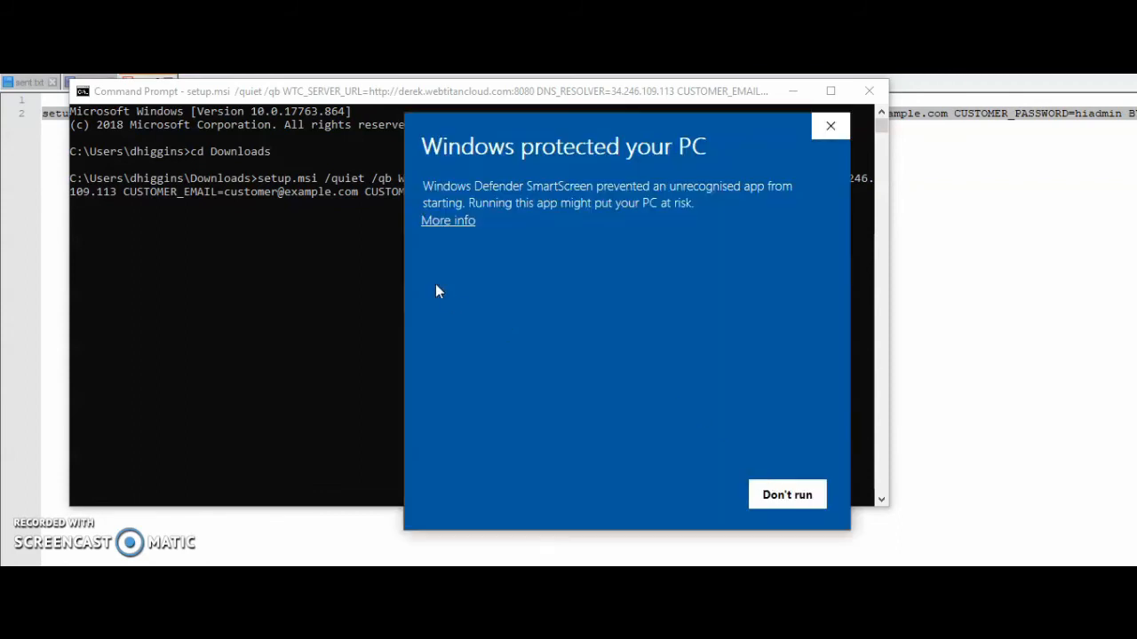
left_click(455, 223)
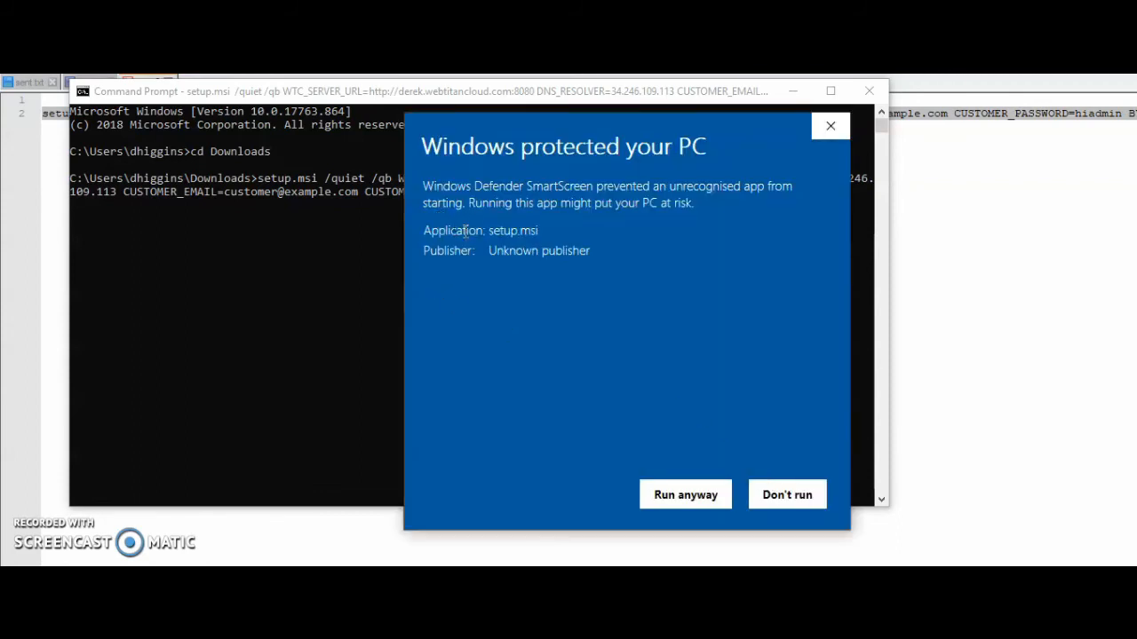
left_click(686, 494)
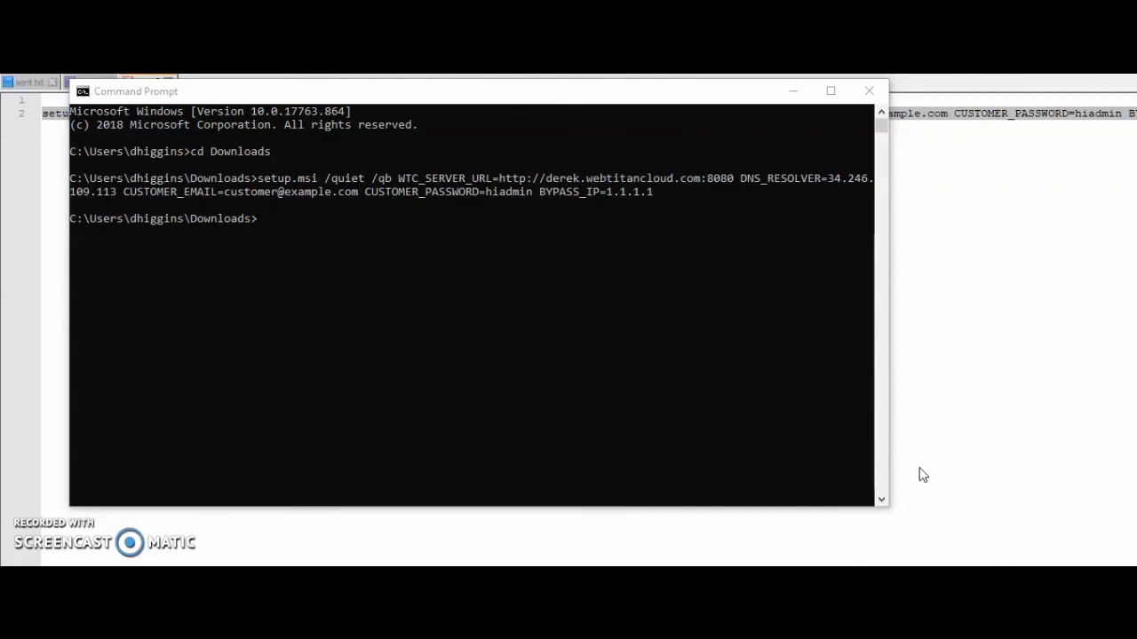
Step: Show the hidden system tray icons and check the OTG agent's status
left_click(918, 566)
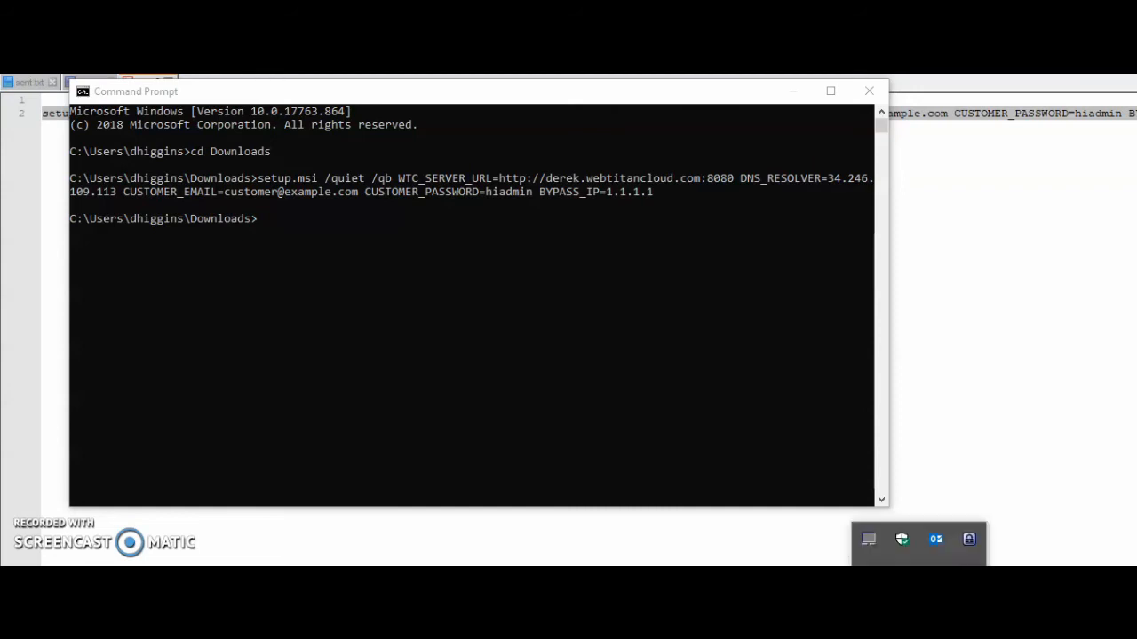
left_click(919, 566)
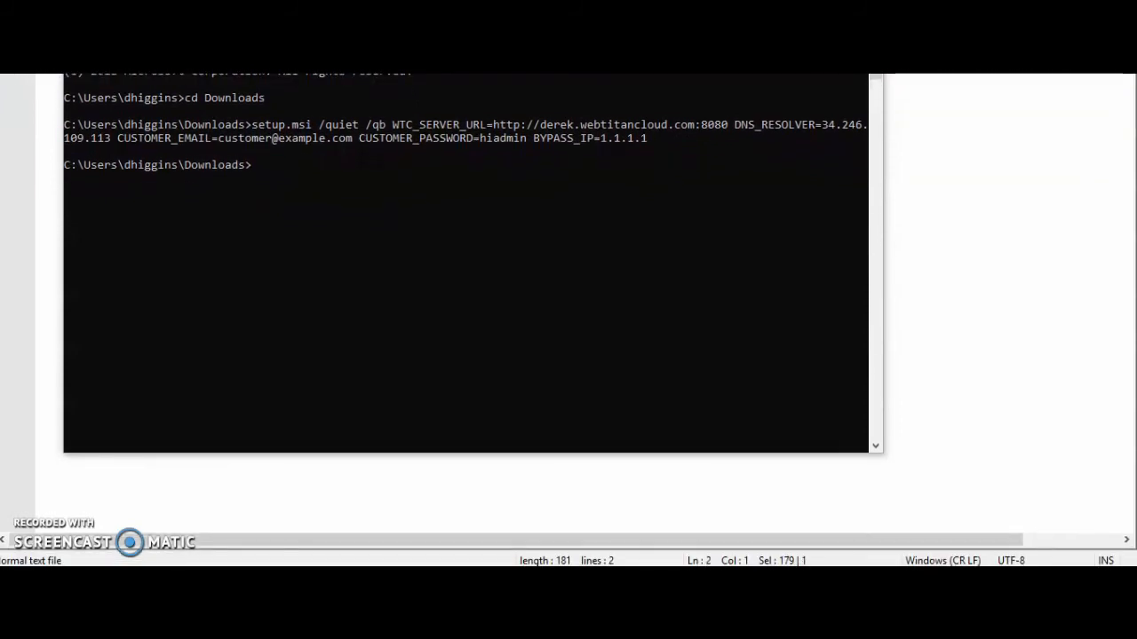
left_click(913, 579)
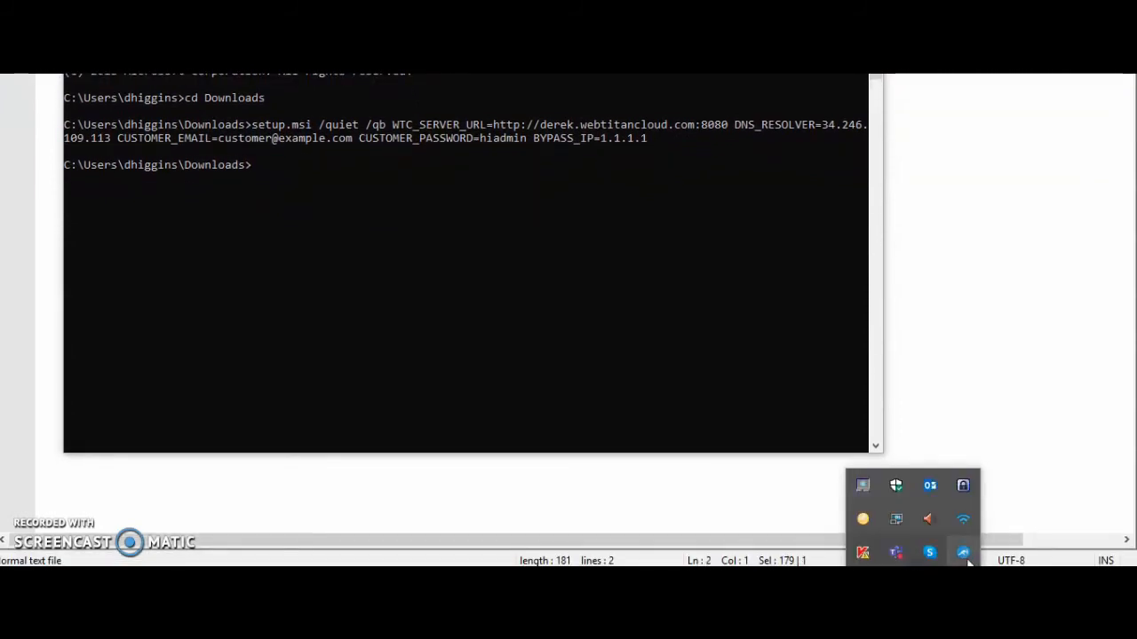
mouse_move(966, 554)
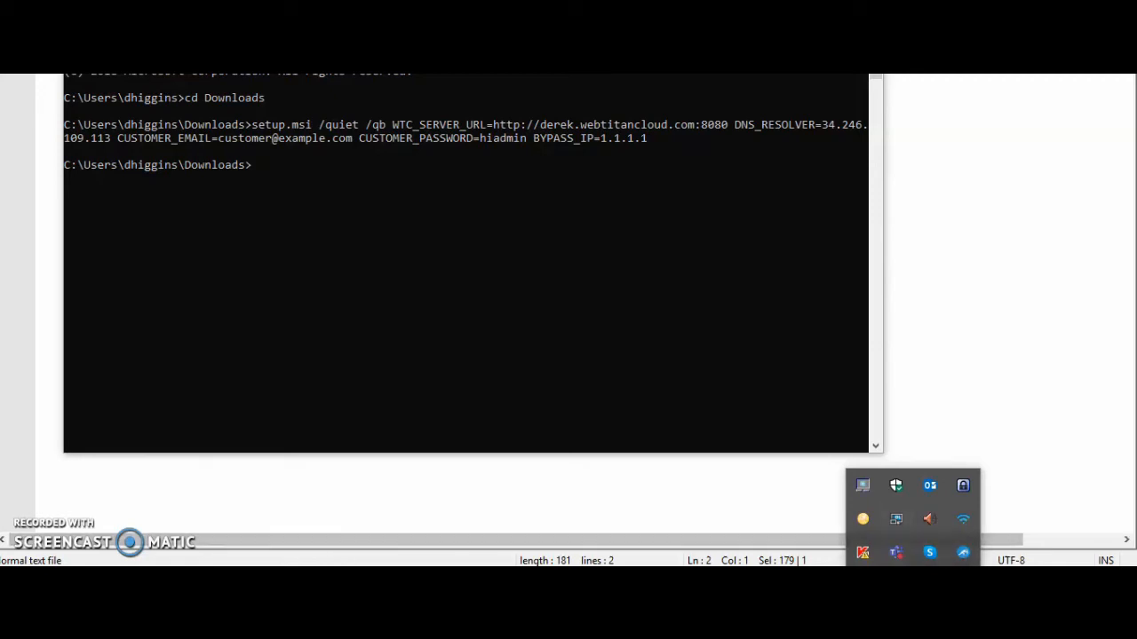
Step: Switch to WebTitan Cloud in Chrome, reload Locations and examine the location name in the Roaming list
mouse_move(380, 561)
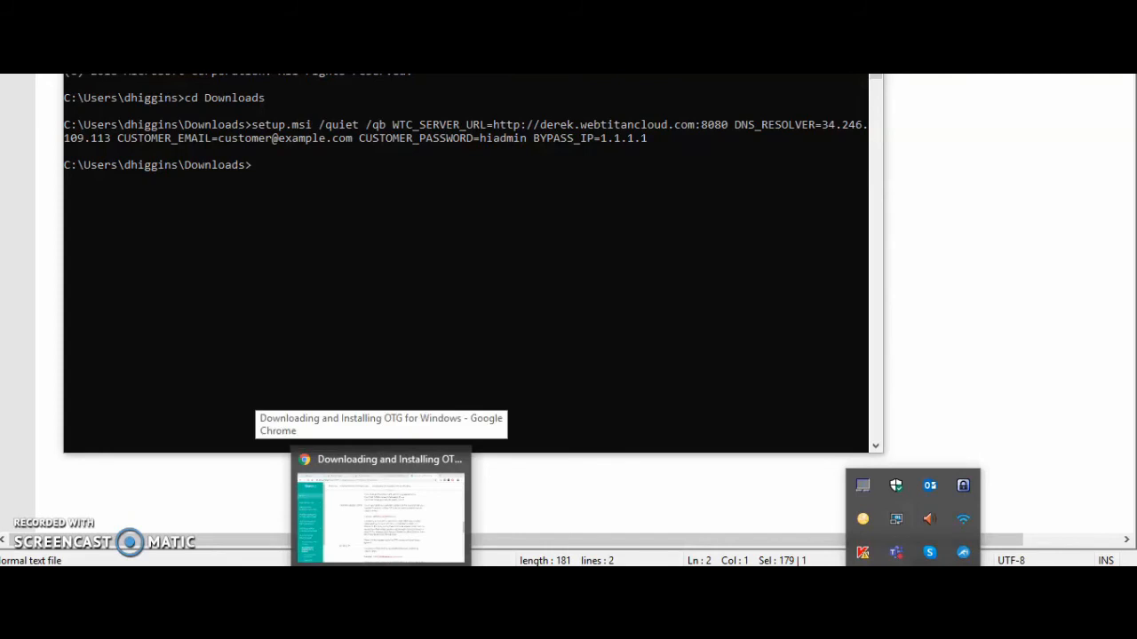
left_click(380, 562)
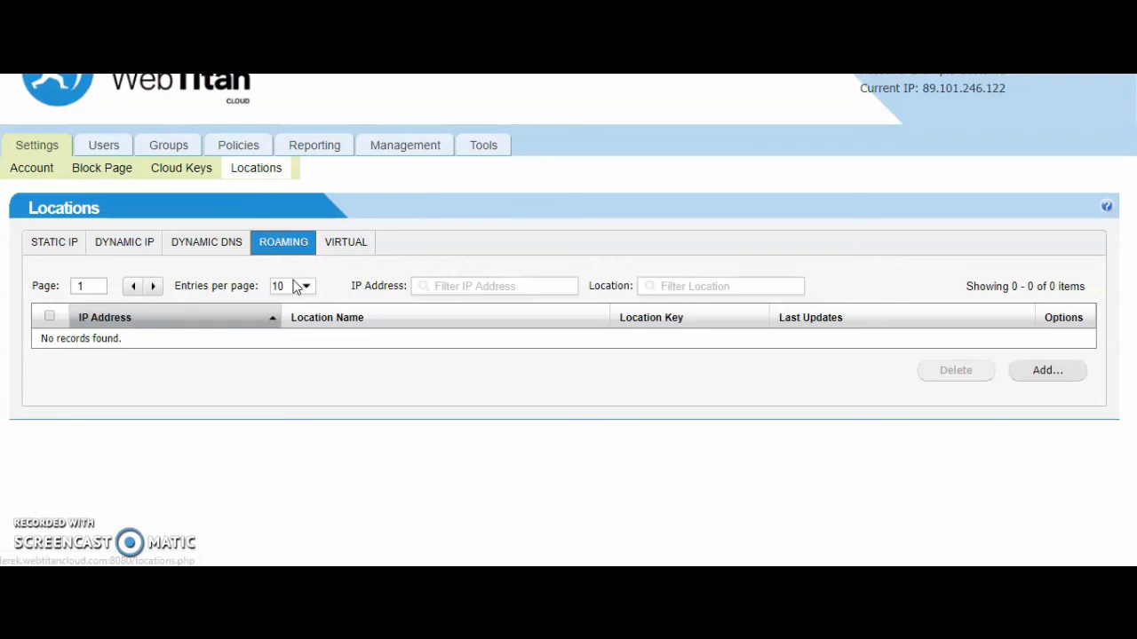
left_click(265, 177)
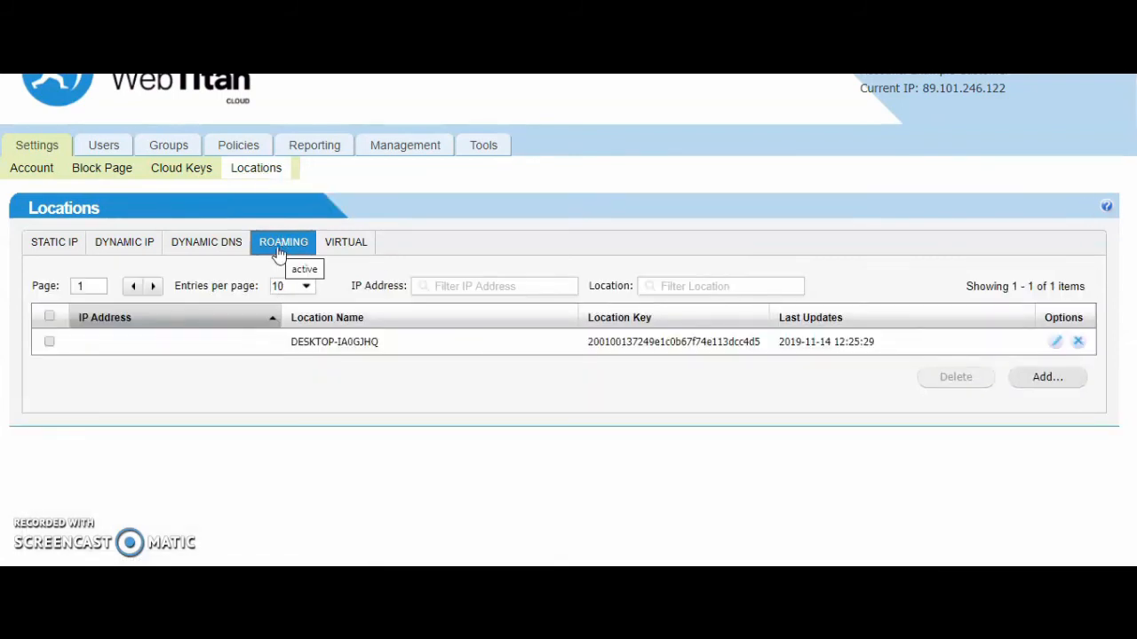
left_click_drag(293, 342, 384, 348)
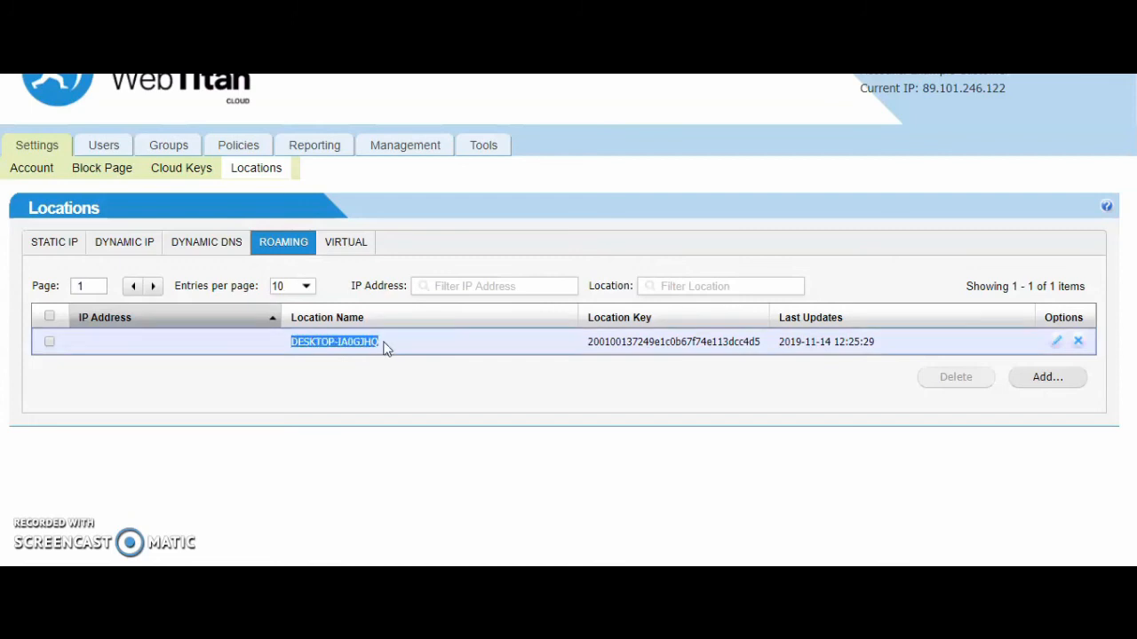
left_click(398, 451)
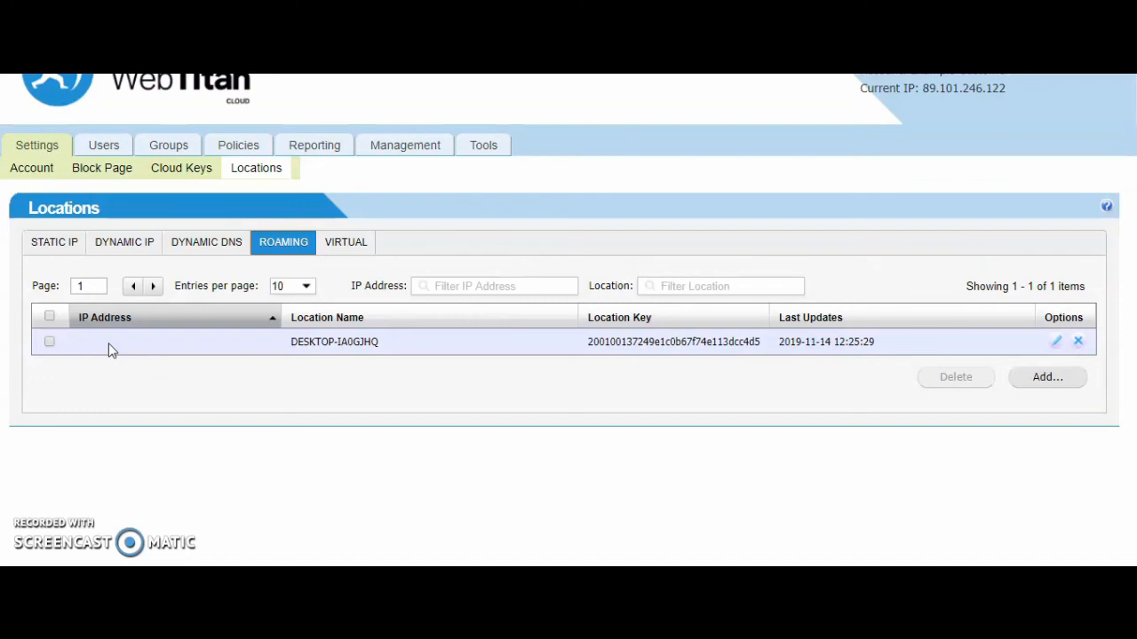
Step: Check the Static IP locations and the reporting history in WebTitan Cloud, and return to the Locations settings
left_click(60, 248)
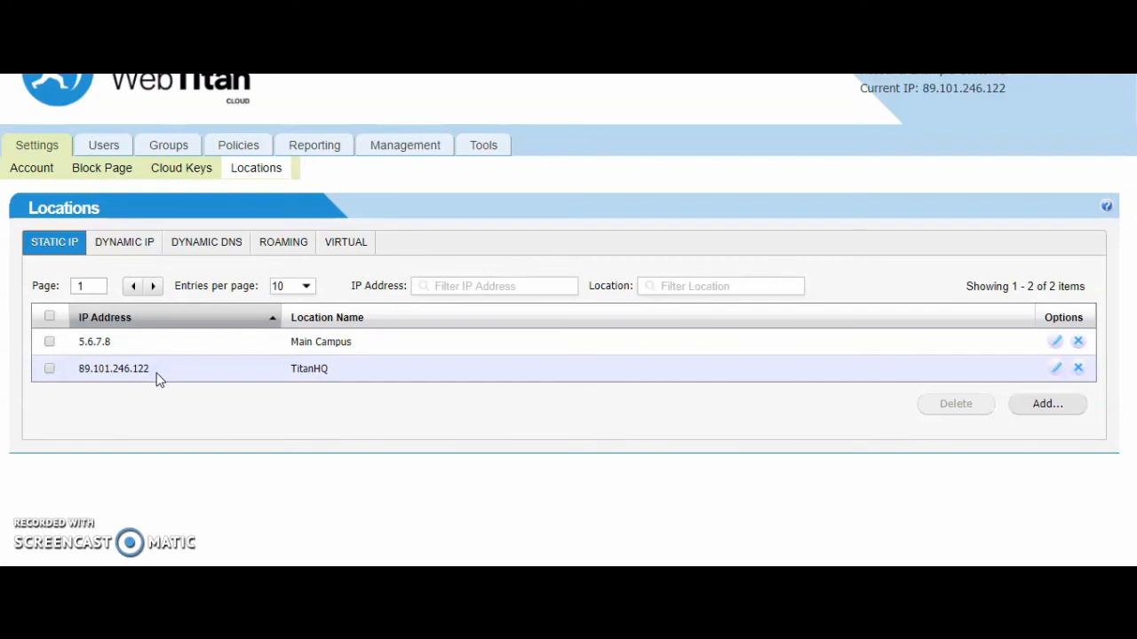
left_click(272, 248)
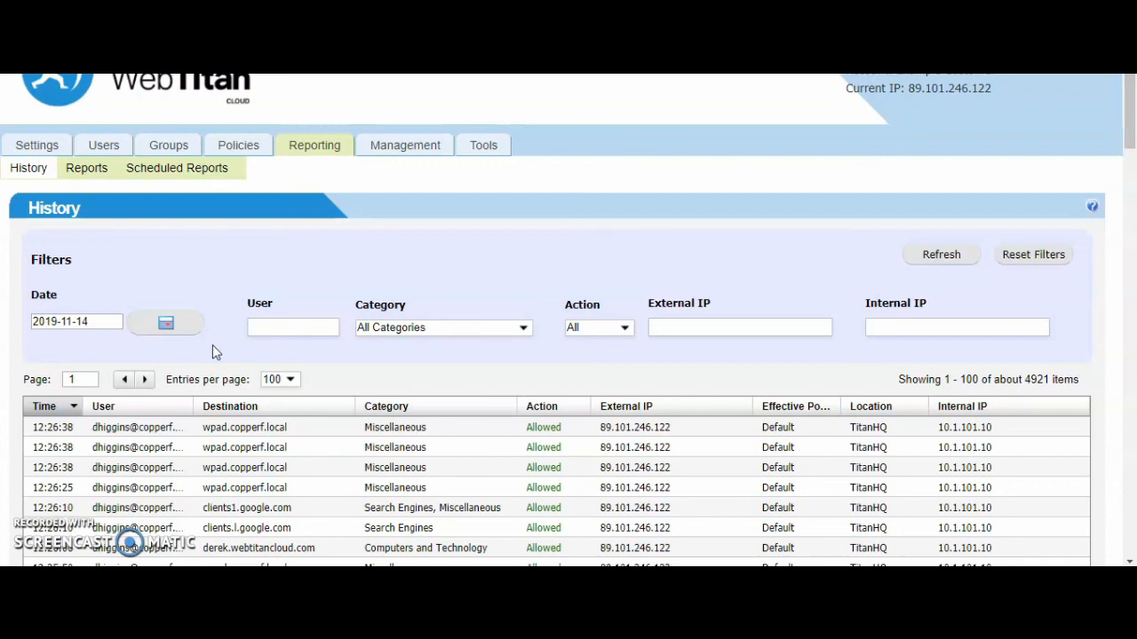
left_click(55, 142)
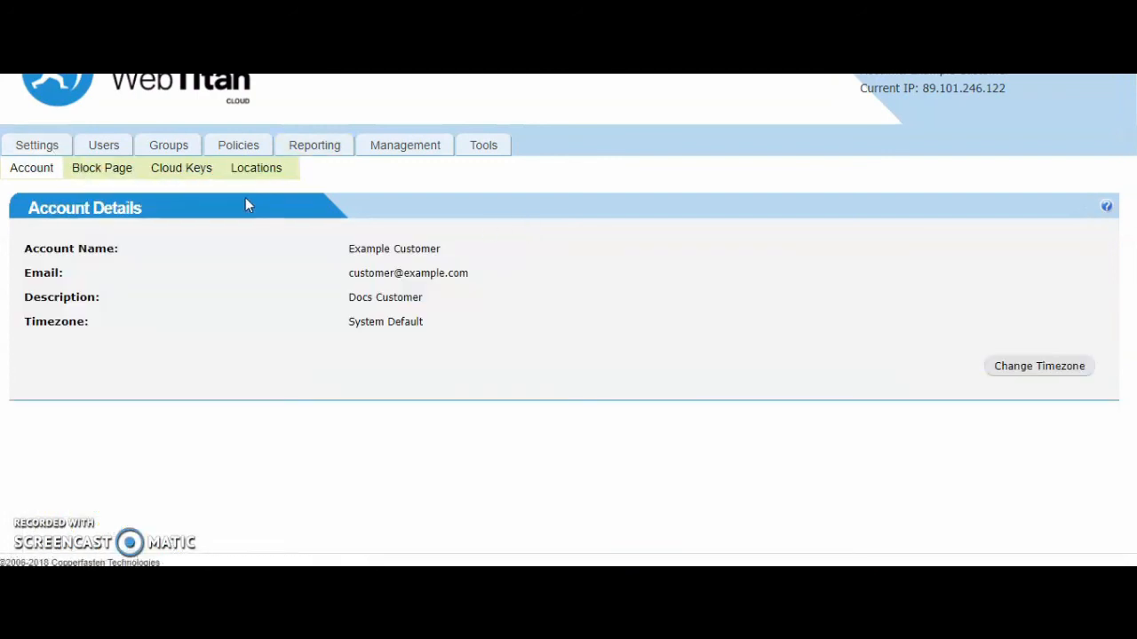
left_click(257, 170)
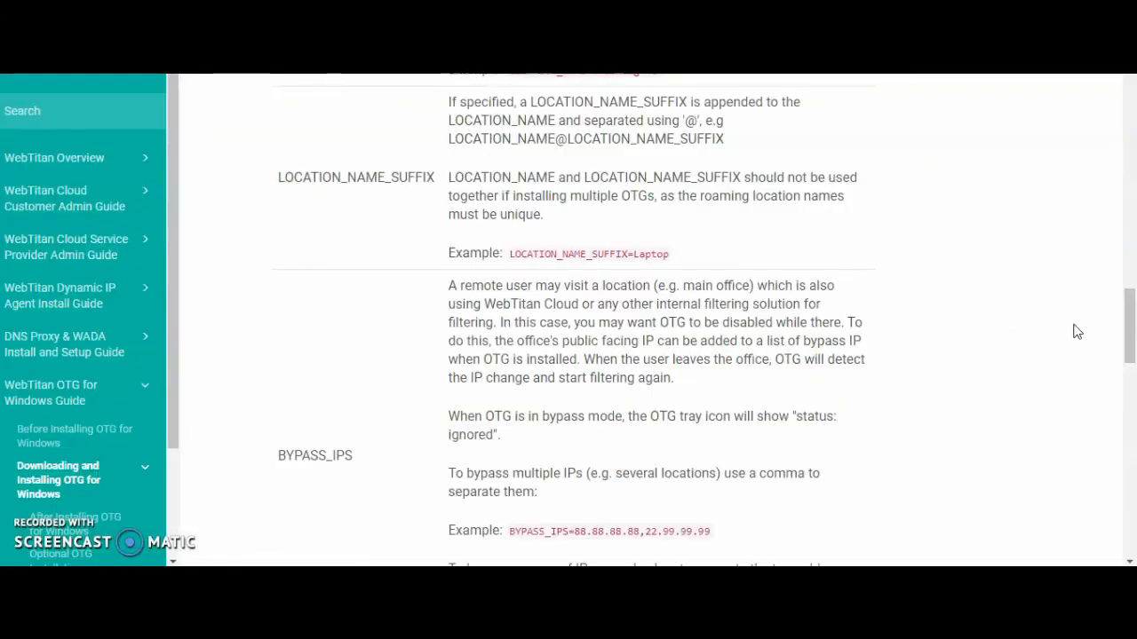
Step: Return to the OTG for Windows install guide and review the download steps and the sample command in step 5
left_click_drag(1128, 346, 1128, 124)
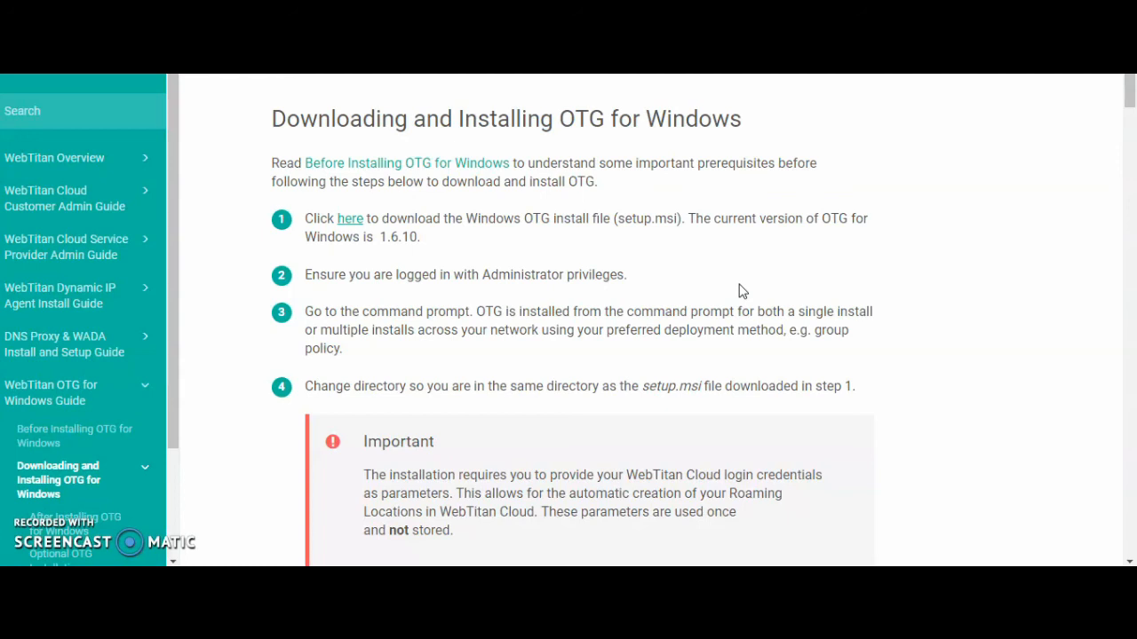
left_click_drag(1130, 146, 1132, 189)
scroll(1133, 189, "up", 2)
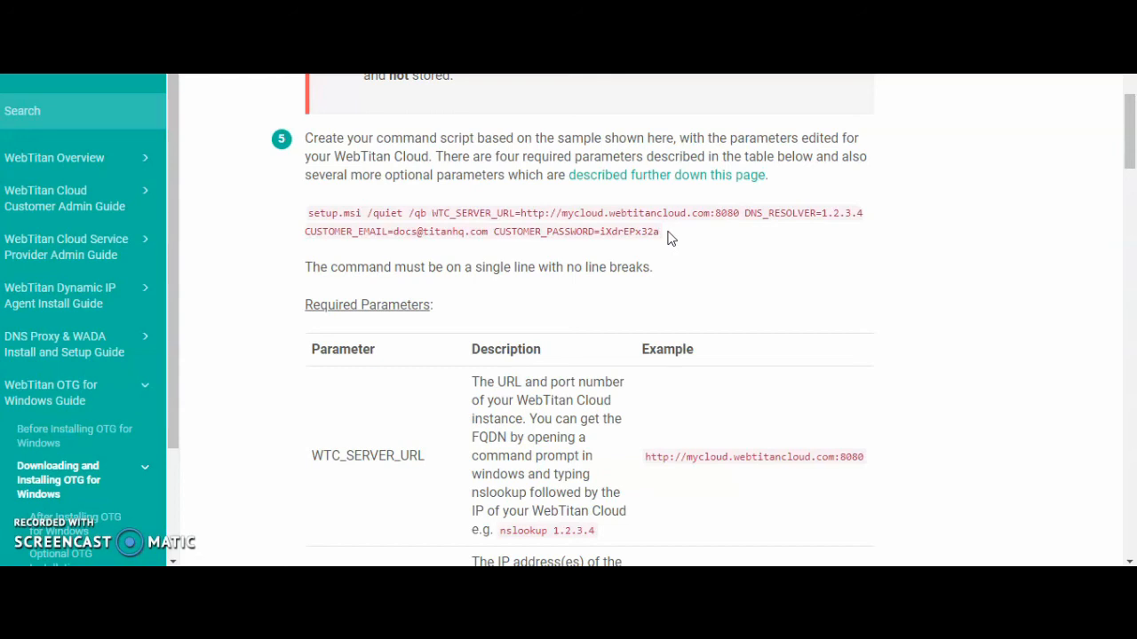
Step: Recheck the OTG agent's icon among the hidden system tray icons and close the icon overflow
left_click(913, 582)
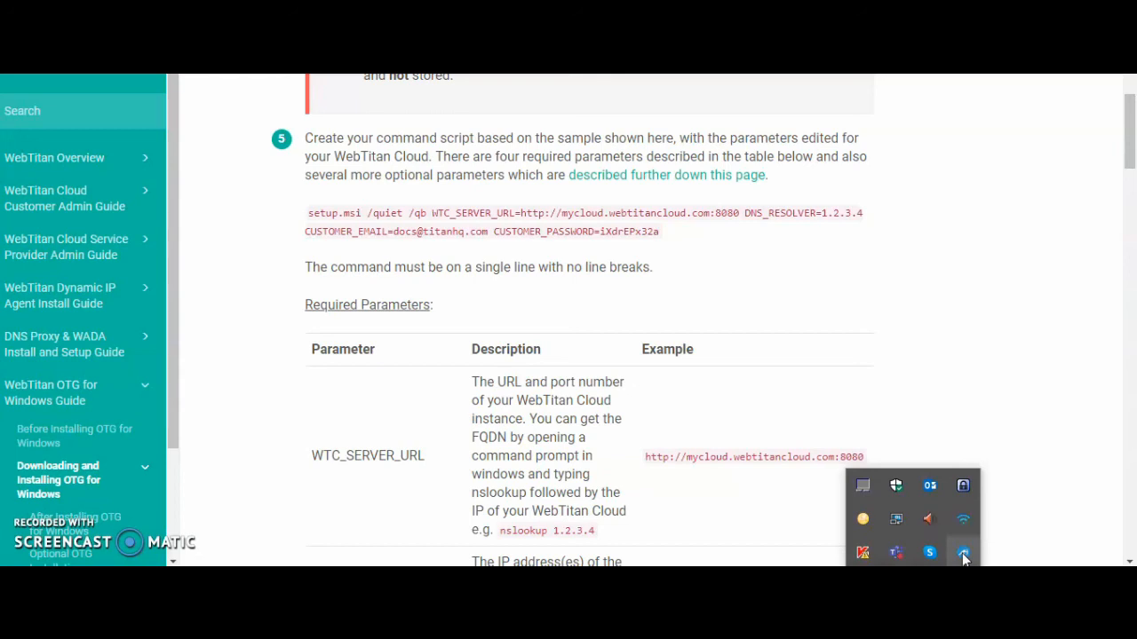
mouse_move(971, 552)
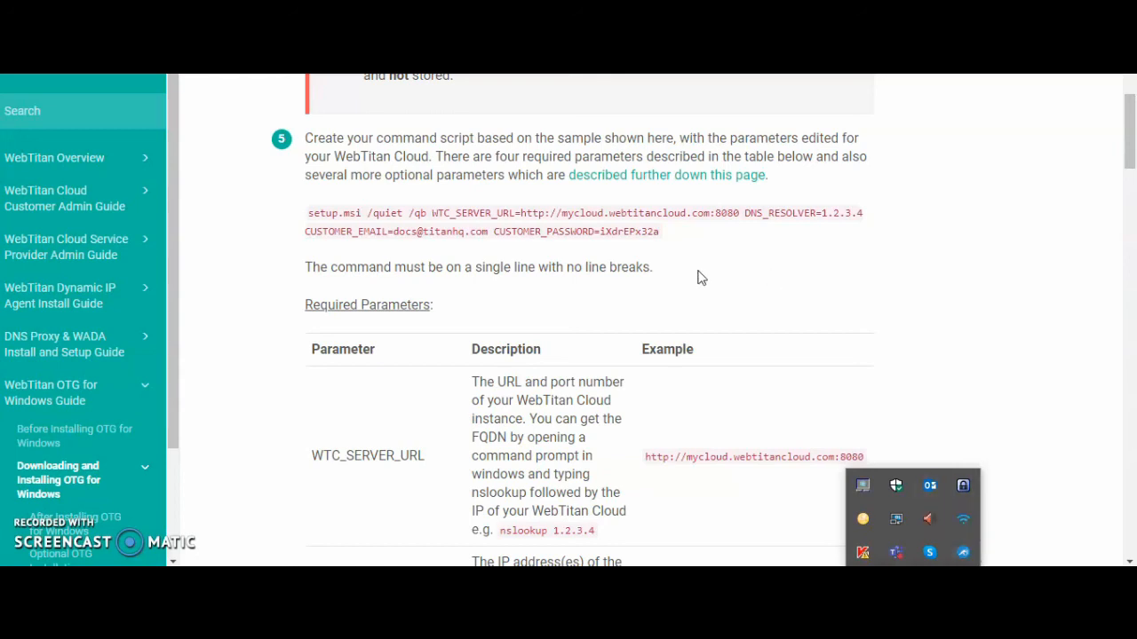
left_click(677, 271)
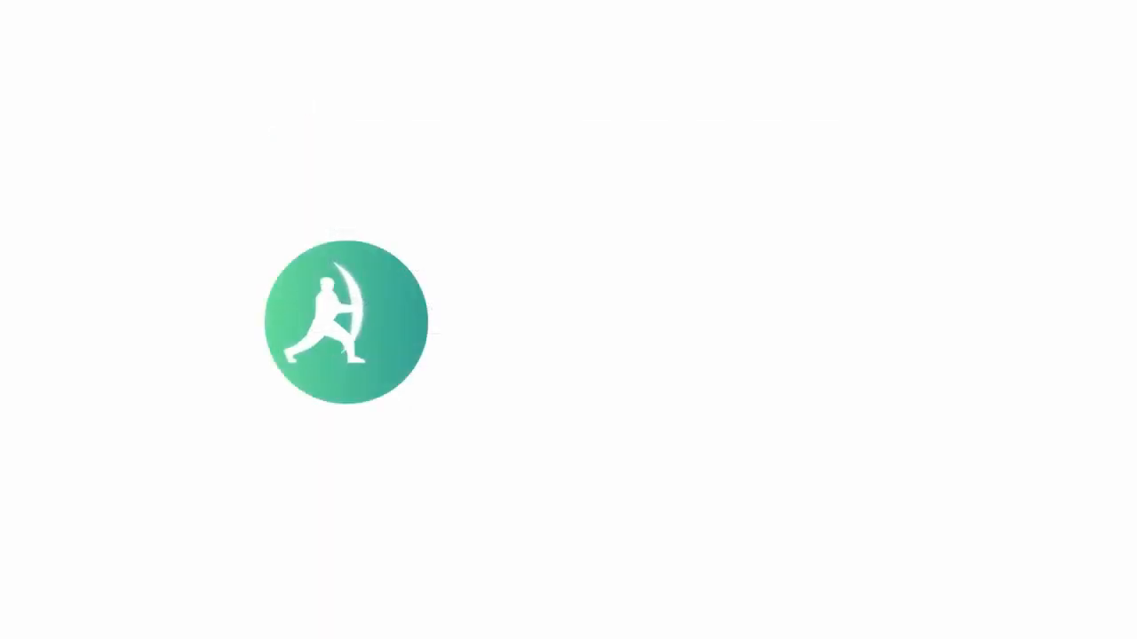